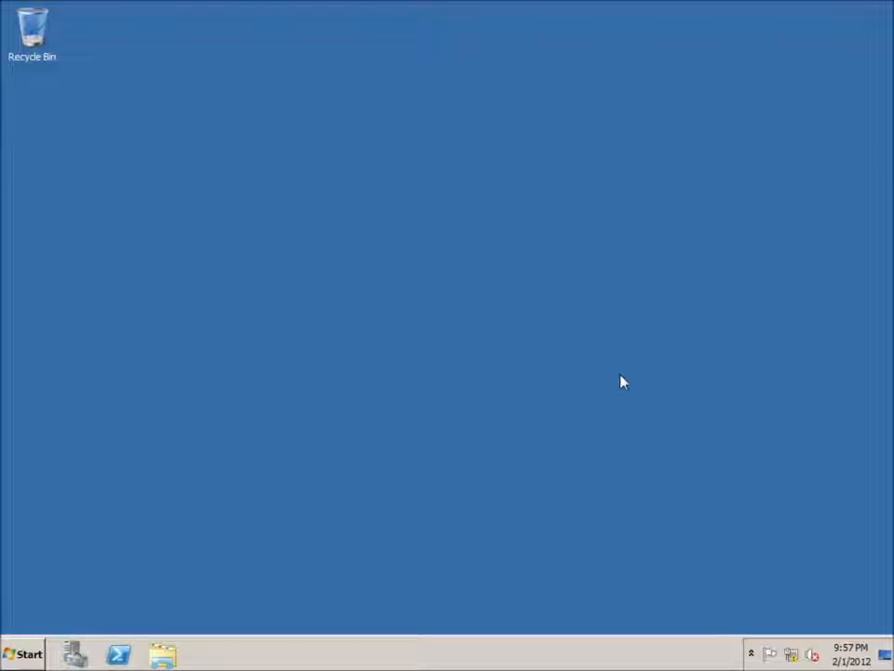
# Step: Open Active Directory Users and Computers and expand the PENNING.LOCAL domain
pyautogui.click(25, 652)
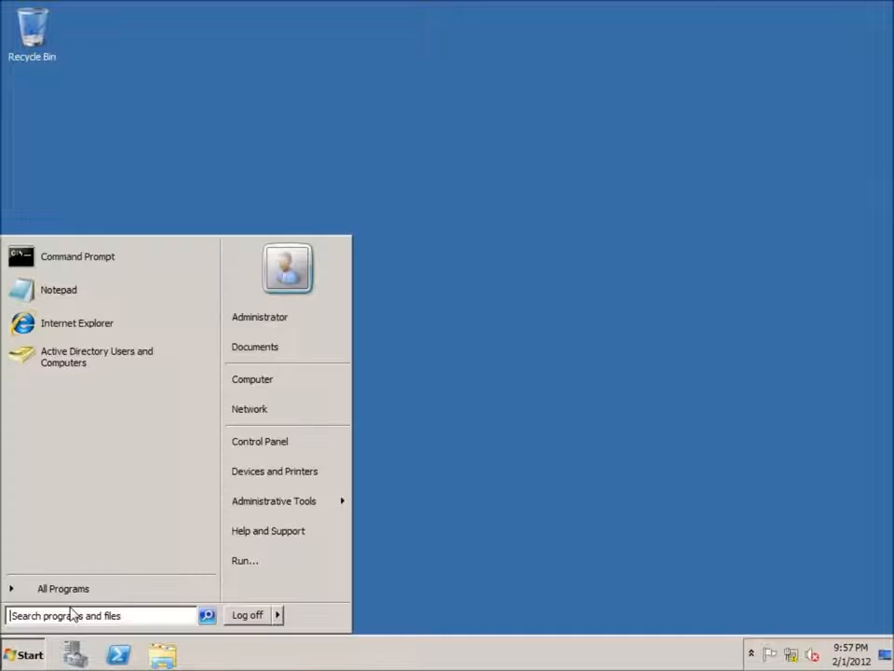
pyautogui.moveTo(280, 512)
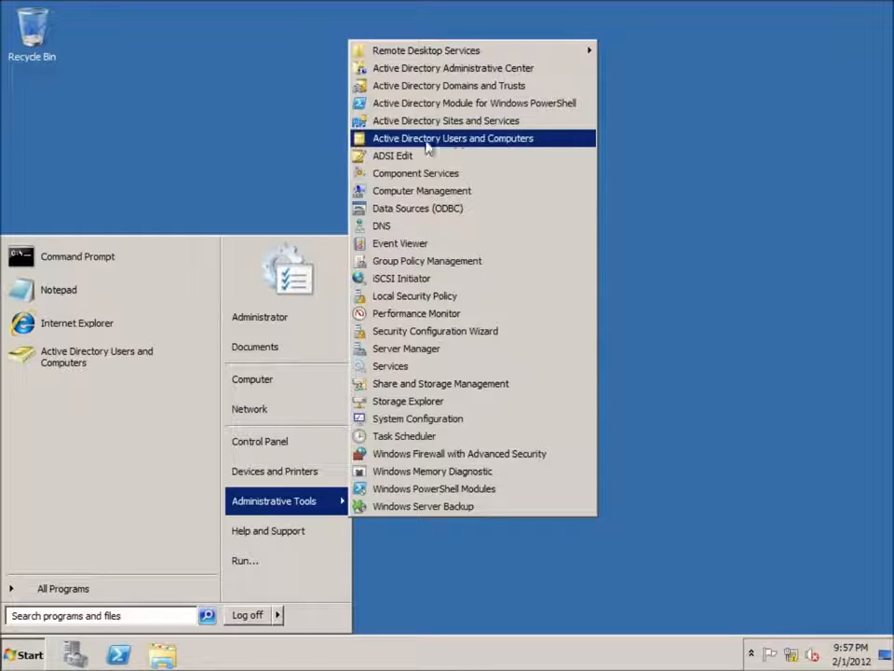
pyautogui.click(499, 144)
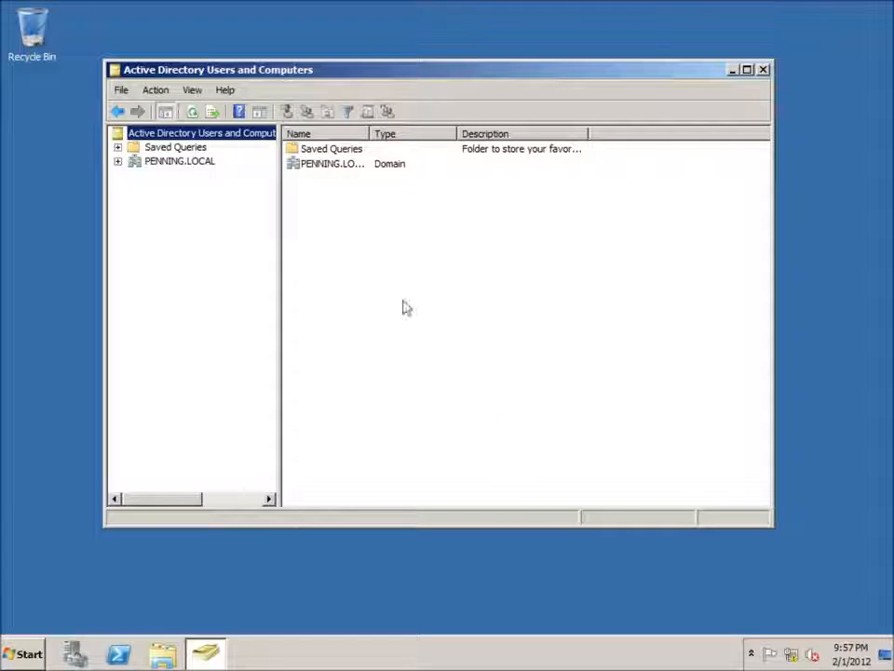
pyautogui.click(117, 161)
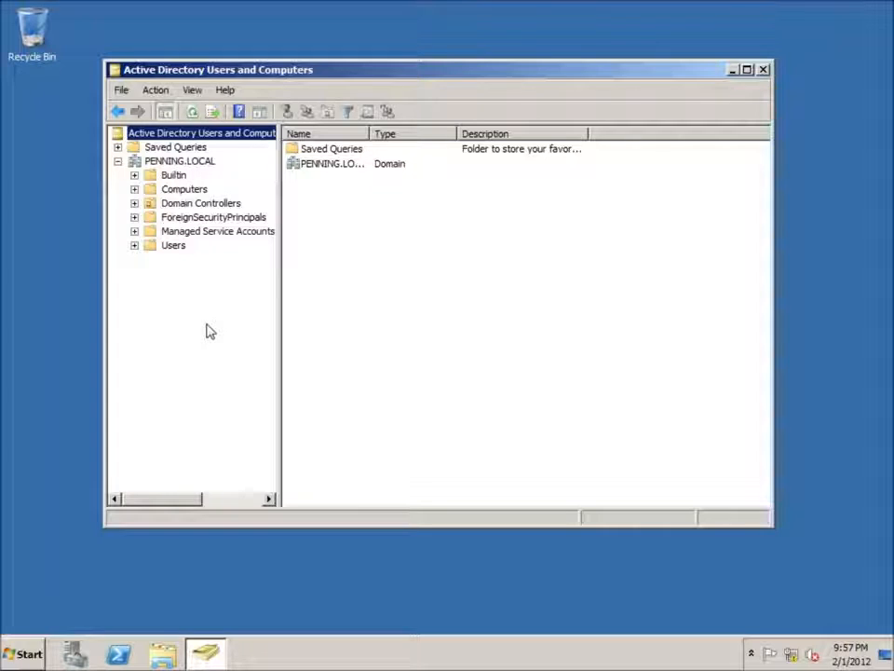
# Step: Look through the contents of the domain's Computers, Domain Controllers and Users containers
pyautogui.click(186, 191)
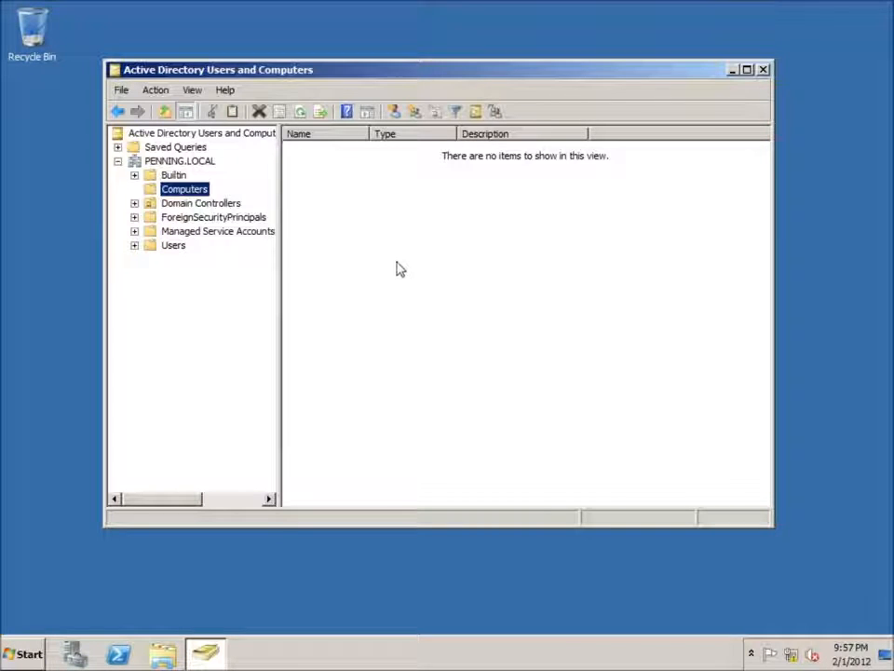
pyautogui.click(180, 205)
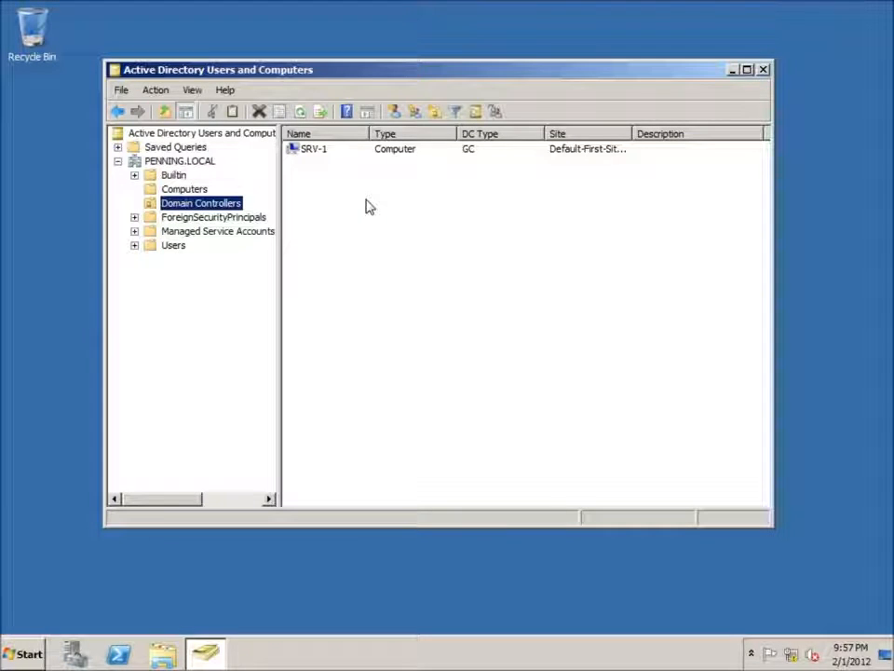
pyautogui.click(312, 151)
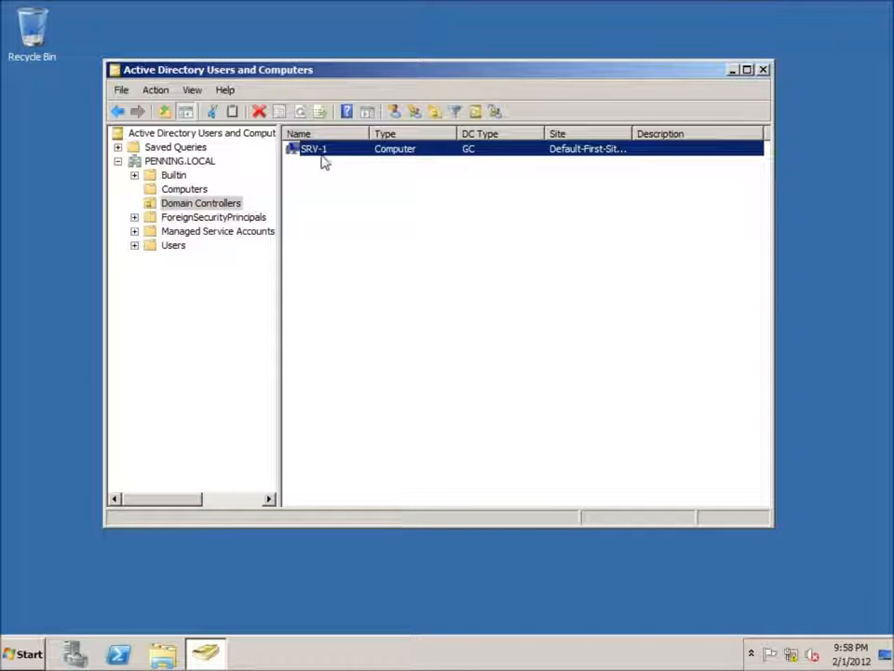
pyautogui.click(177, 245)
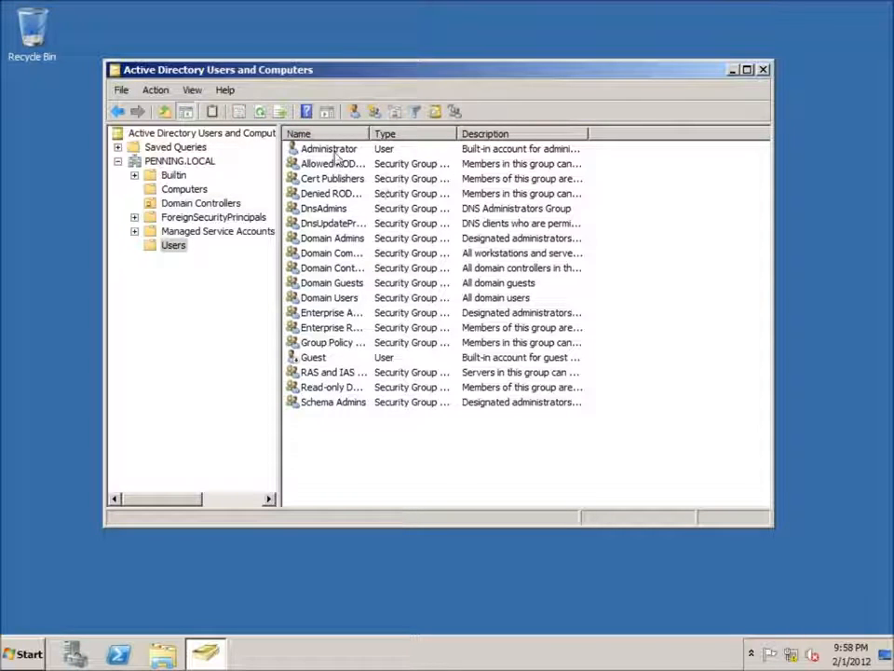
pyautogui.click(333, 149)
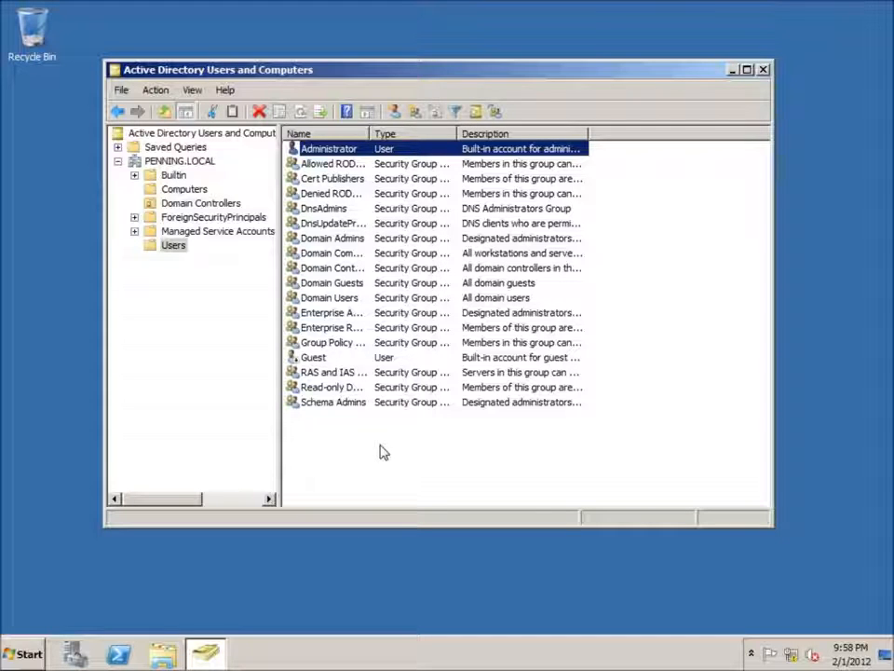
pyautogui.click(413, 465)
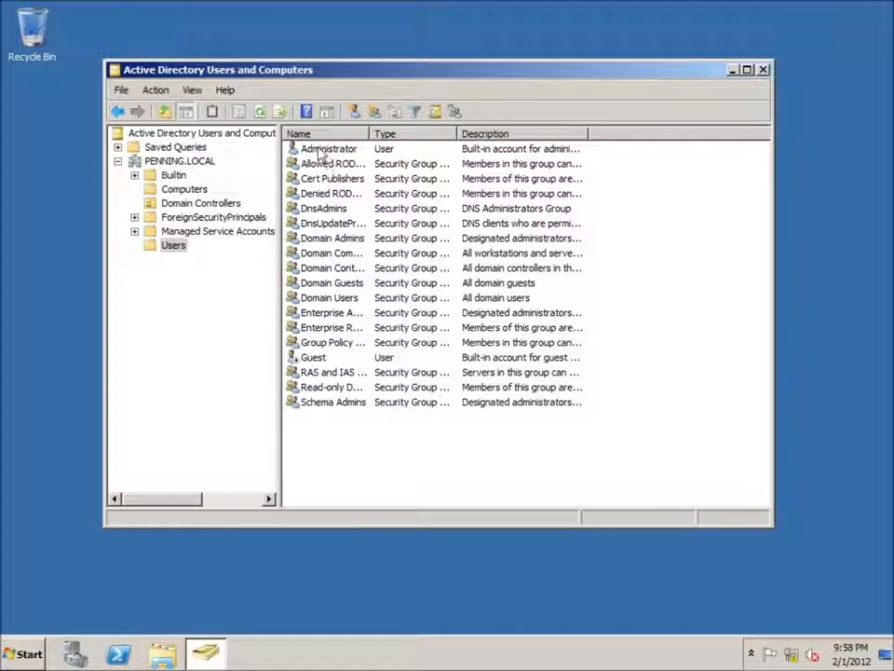
# Step: Start a copy of the Administrator account with User1 as both first name and logon name, and continue to the password settings
pyautogui.click(322, 153)
pyautogui.rightClick(321, 155)
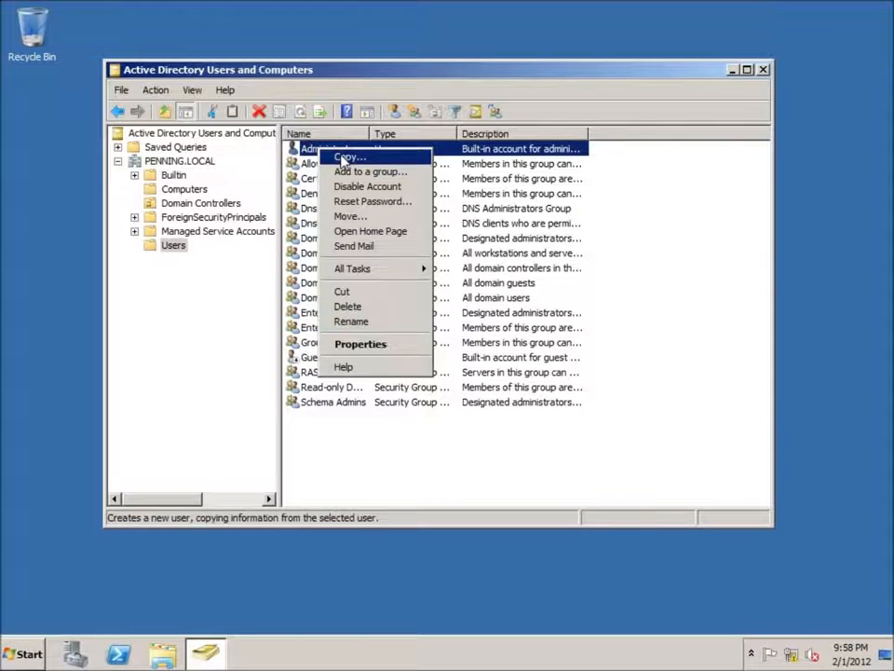
pyautogui.click(349, 157)
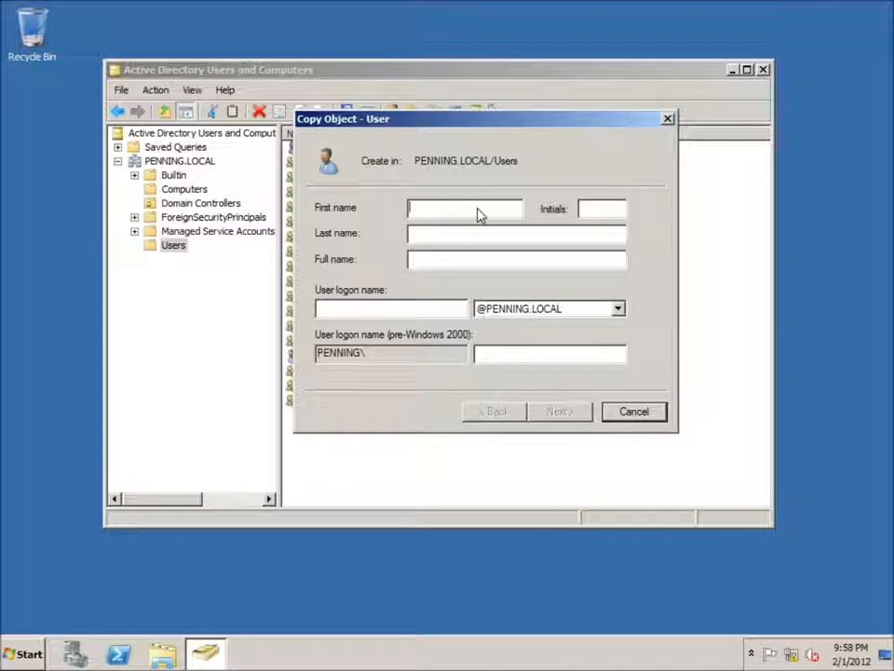
pyautogui.write('er')
pyautogui.press('Tab')
pyautogui.press('Tab')
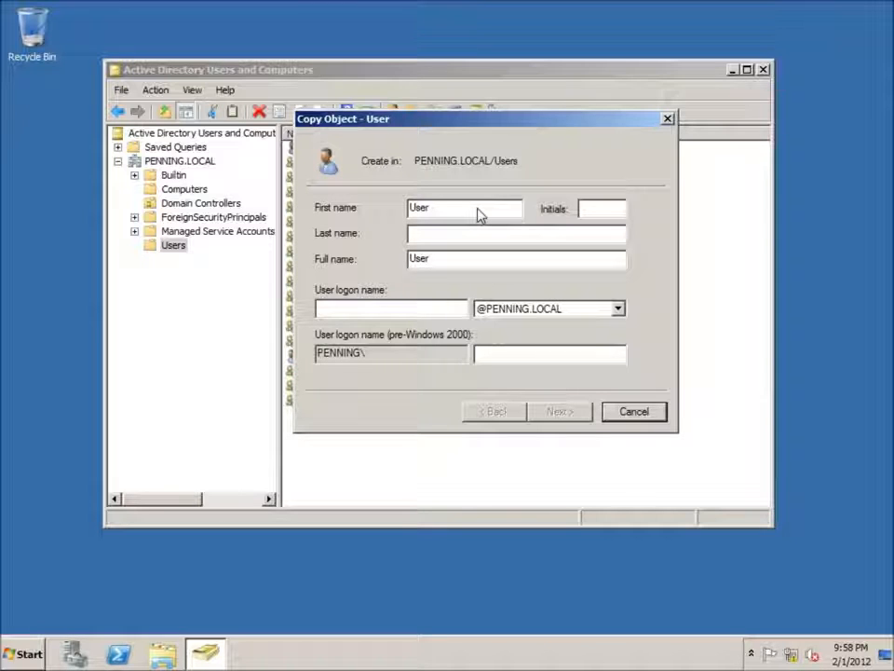
pyautogui.write('User1')
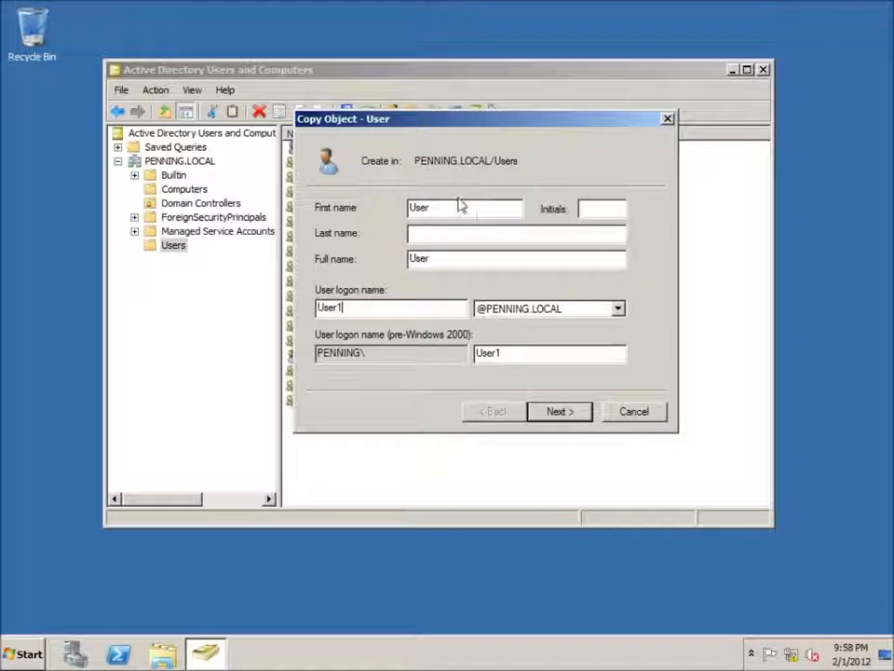
pyautogui.click(466, 214)
pyautogui.write('1')
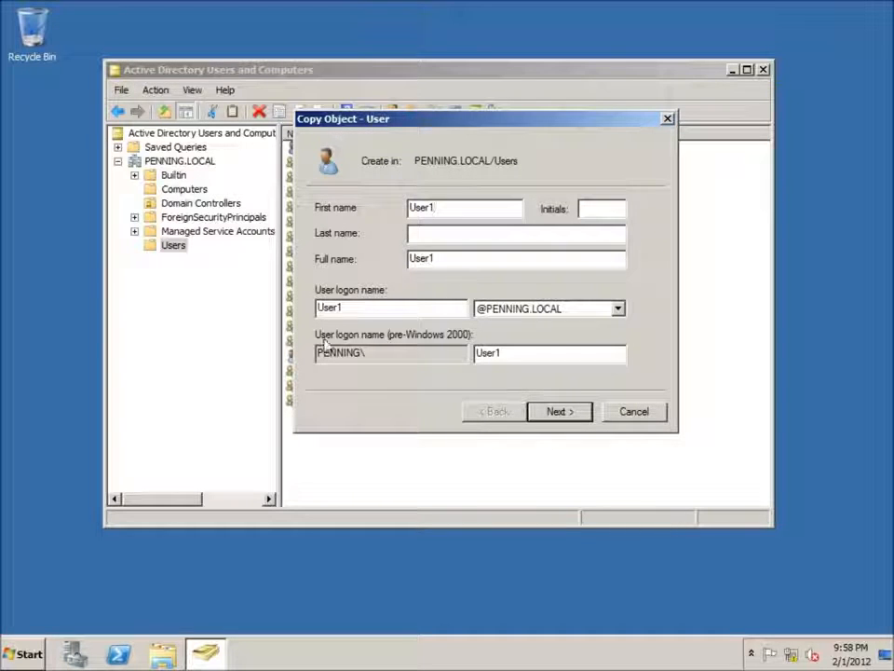
pyautogui.click(559, 416)
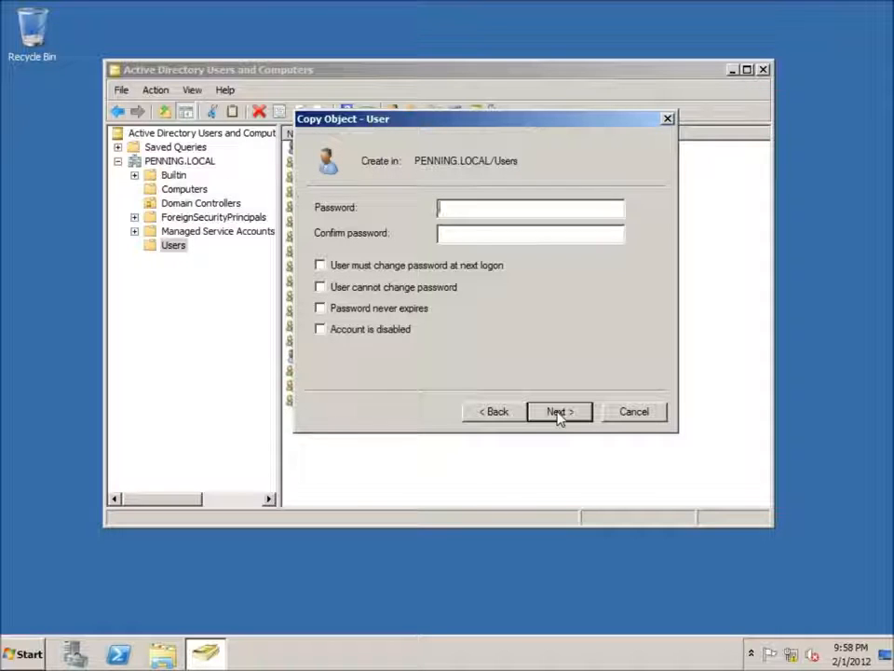
# Step: Enter and confirm the account password for User1, leave all password options off, and finish creating the copied user
pyautogui.write('P')
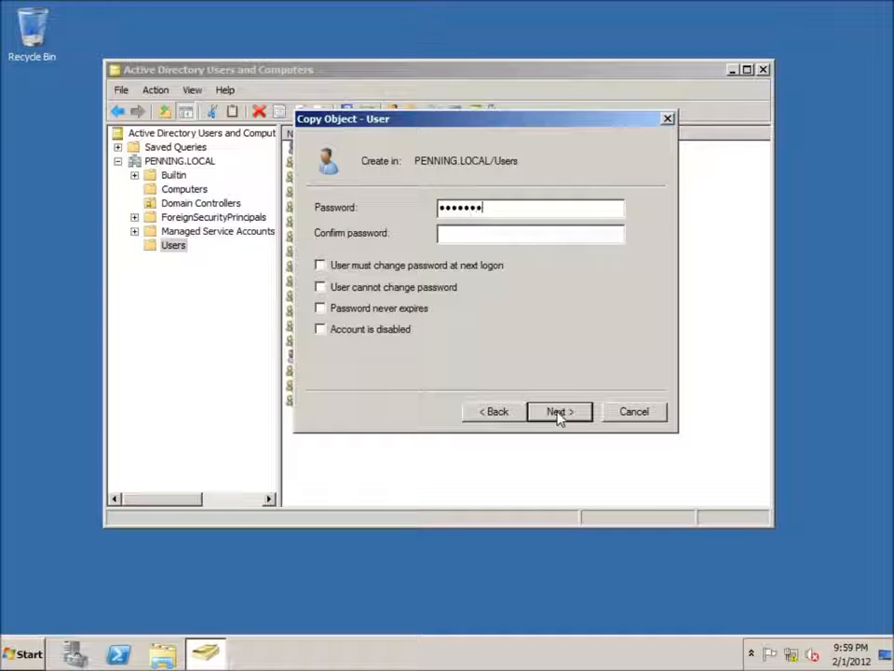
pyautogui.write('P@ssw0rd')
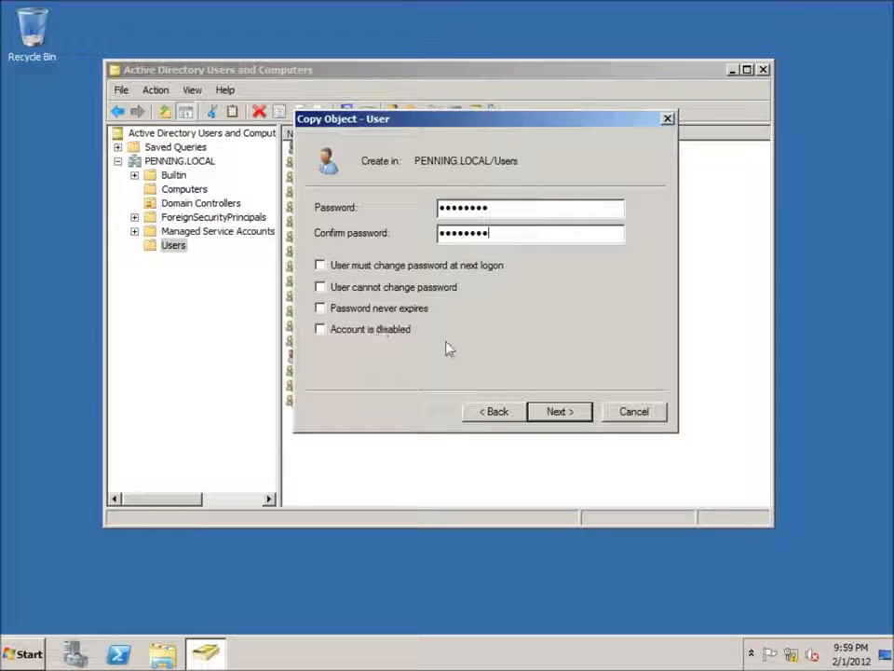
pyautogui.click(569, 414)
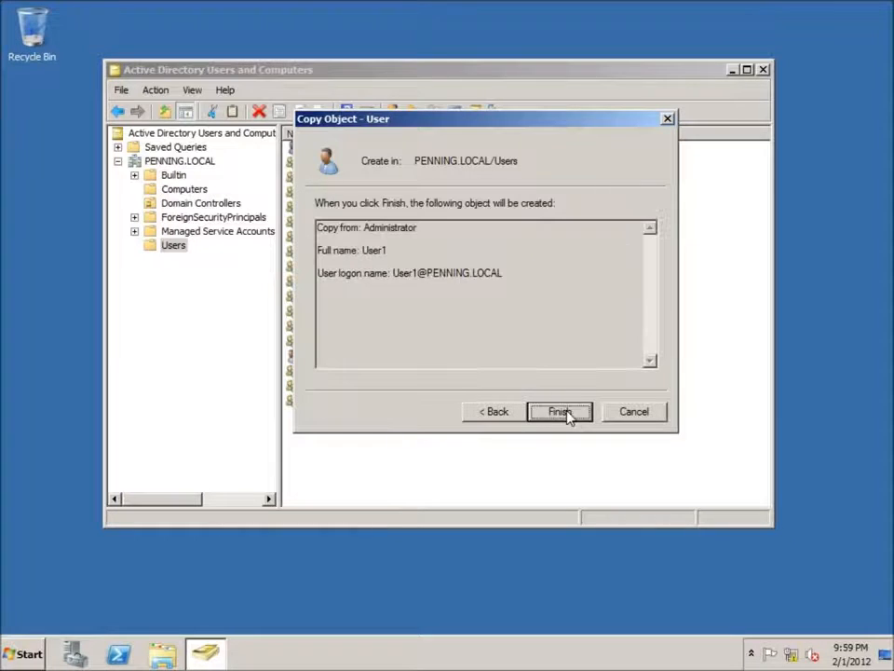
pyautogui.click(534, 407)
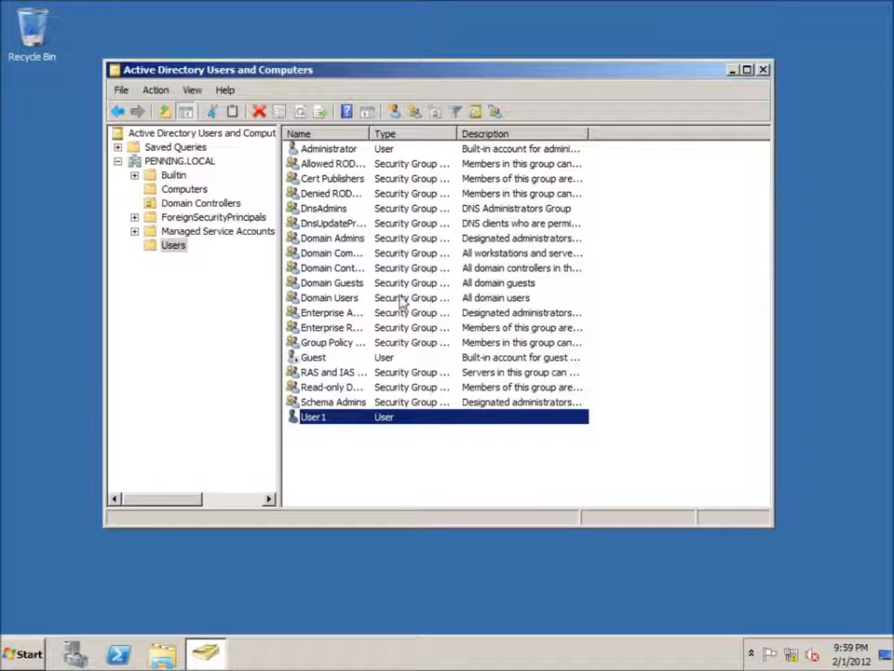
# Step: Compare the group memberships of the Administrator and User1 accounts in their properties
pyautogui.doubleClick(328, 150)
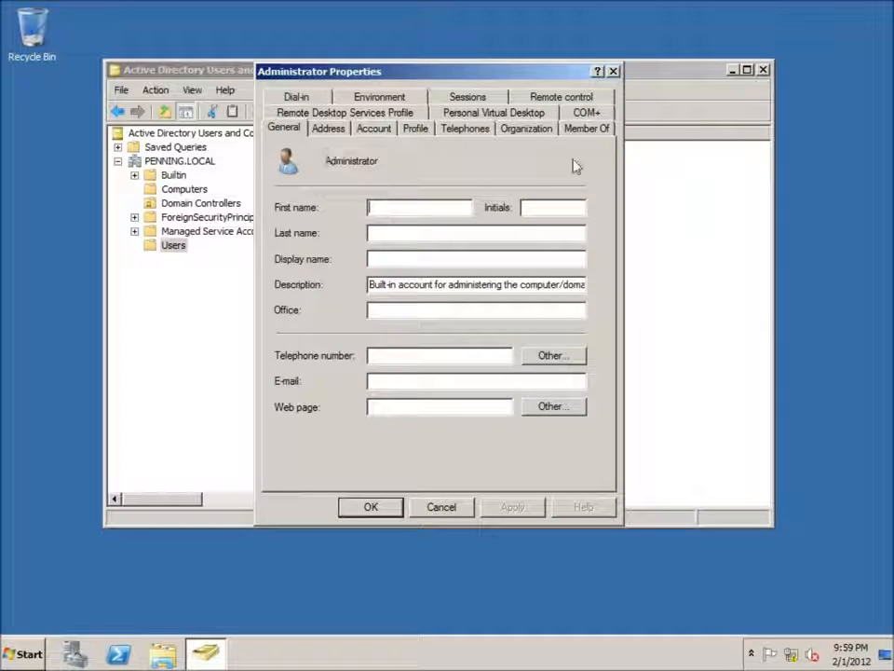
pyautogui.click(585, 130)
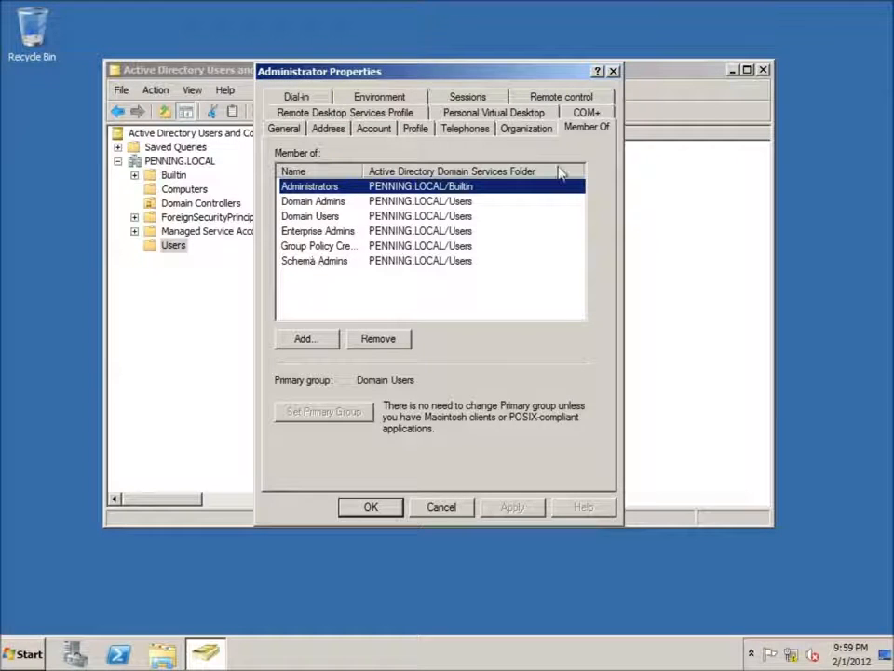
pyautogui.click(613, 72)
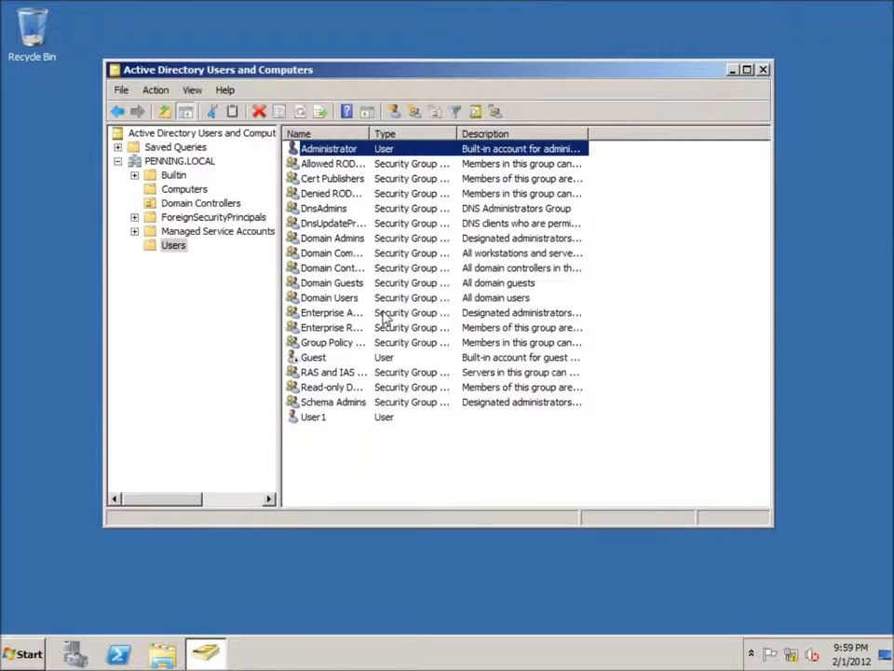
pyautogui.doubleClick(310, 419)
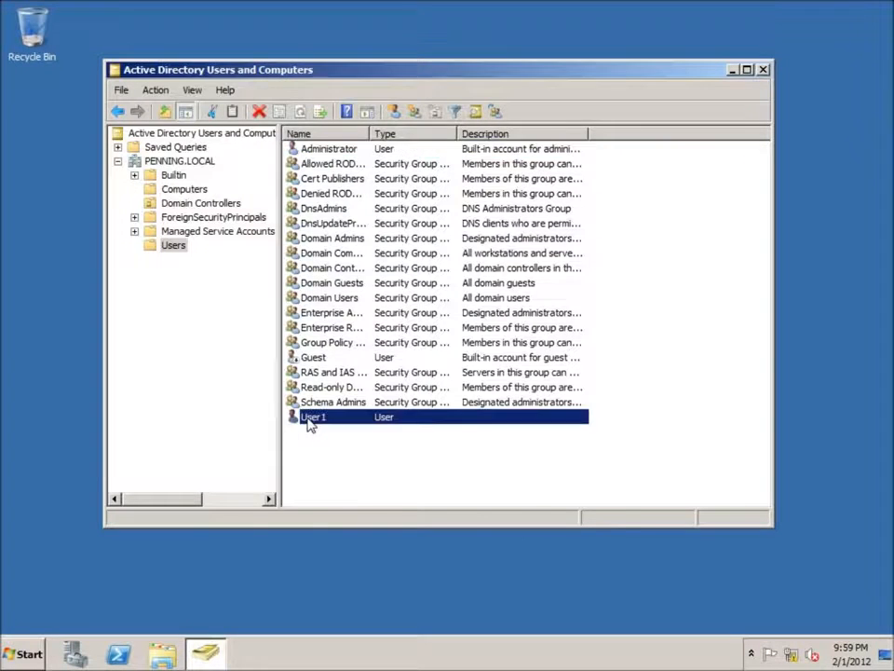
pyautogui.click(587, 131)
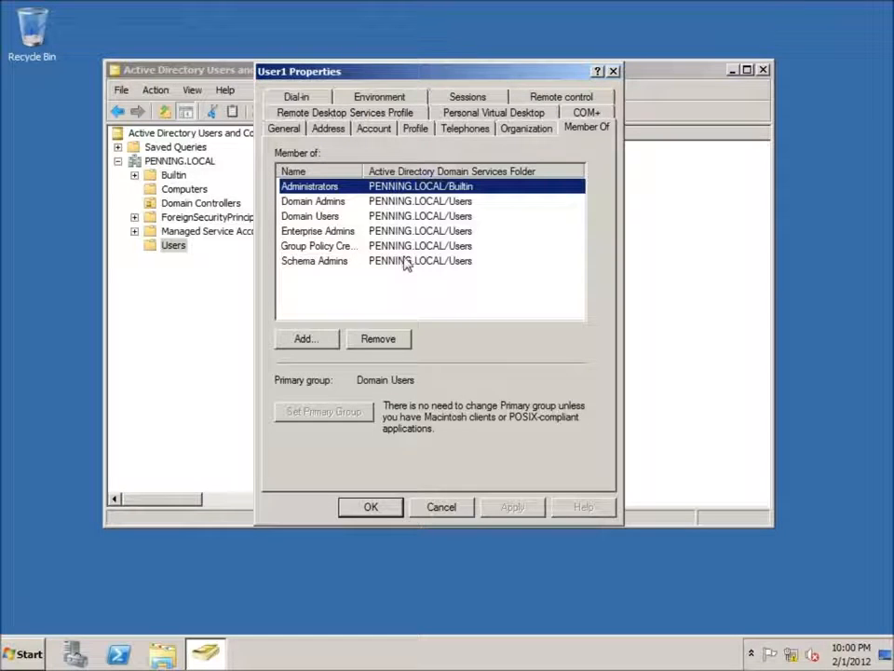
pyautogui.click(613, 71)
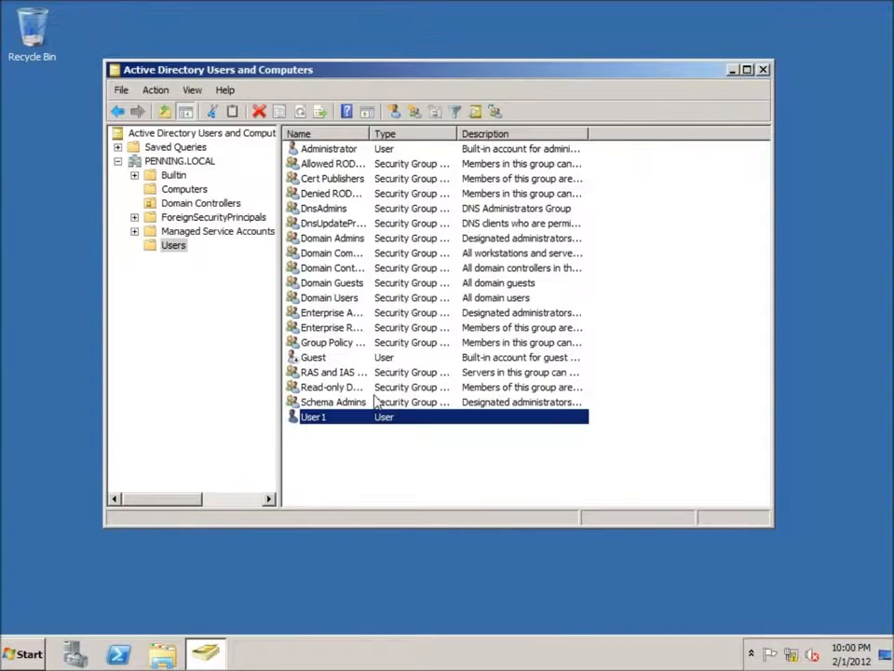
# Step: Start a new user in the Users container with User2 as first name and logon name, and continue to the password settings
pyautogui.click(341, 460)
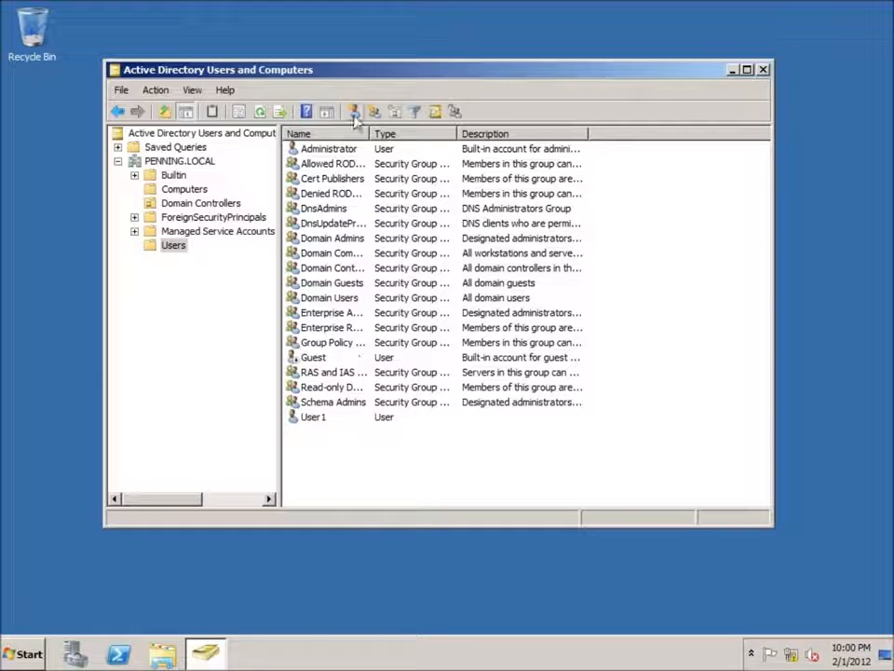
pyautogui.rightClick(315, 450)
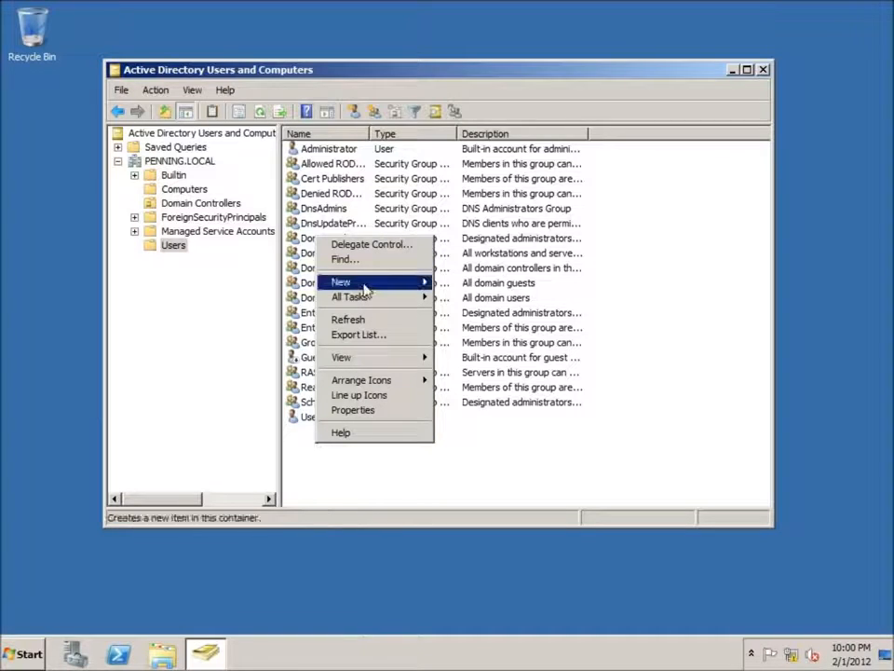
pyautogui.moveTo(363, 284)
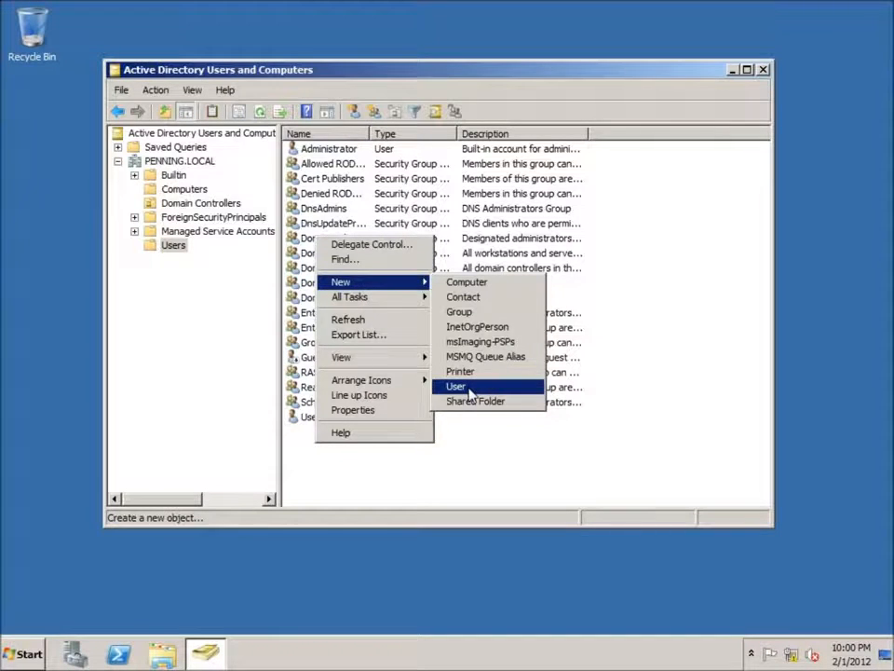
pyautogui.click(463, 386)
pyautogui.moveTo(273, 85); pyautogui.dragTo(387, 78)
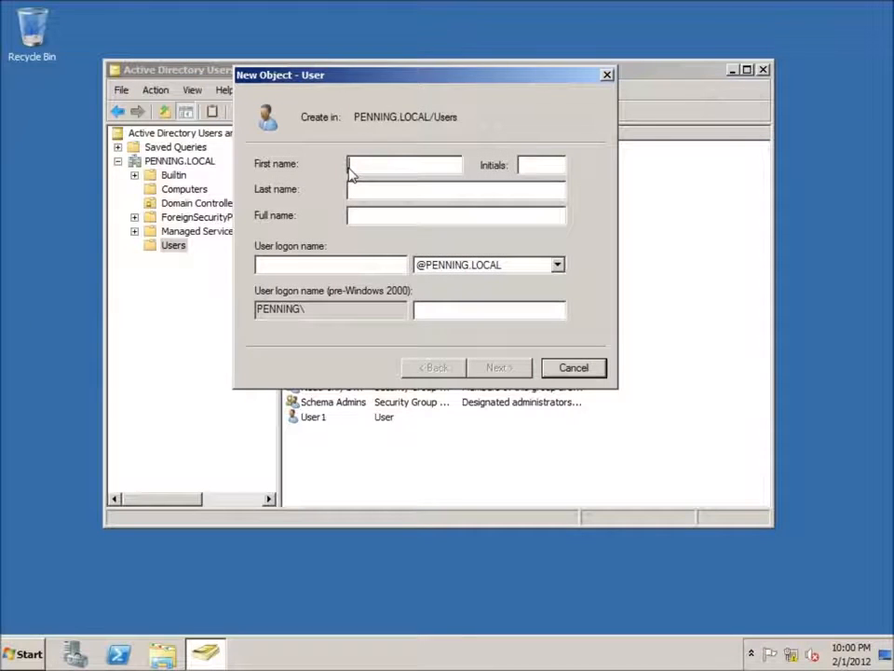
pyautogui.write('User2')
pyautogui.press('Tab')
pyautogui.press('Tab')
pyautogui.press('Tab')
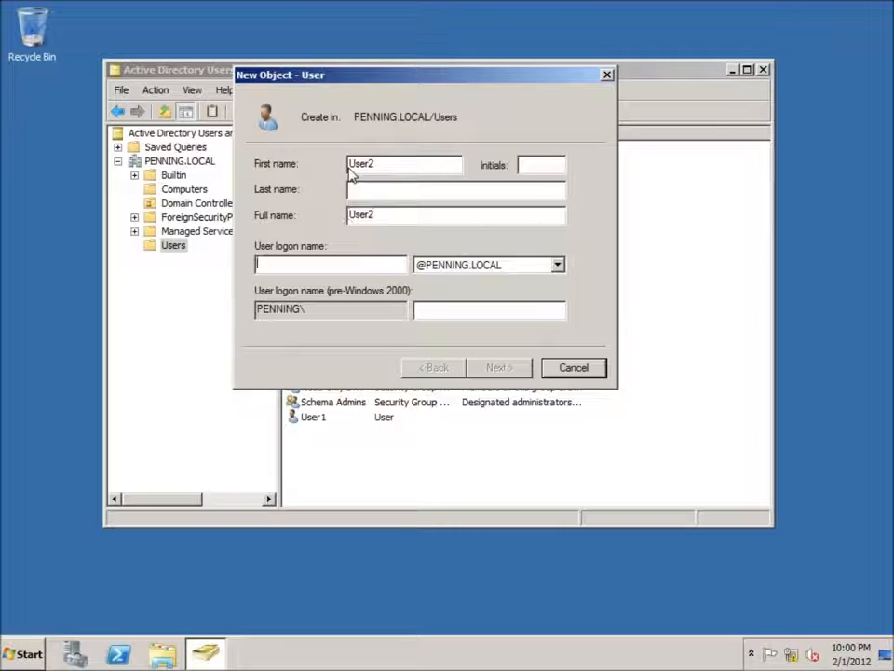
pyautogui.write('User2')
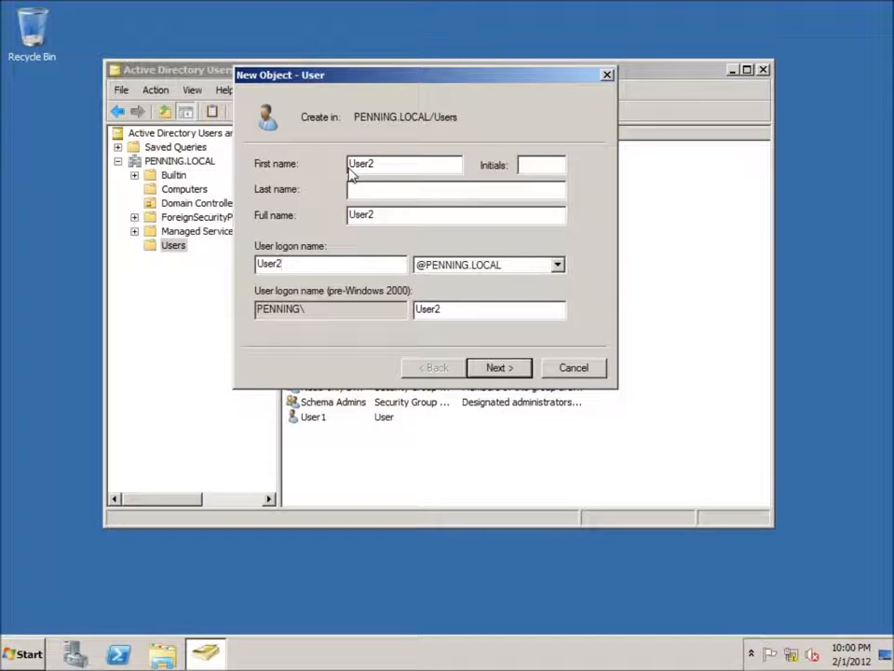
pyautogui.click(499, 368)
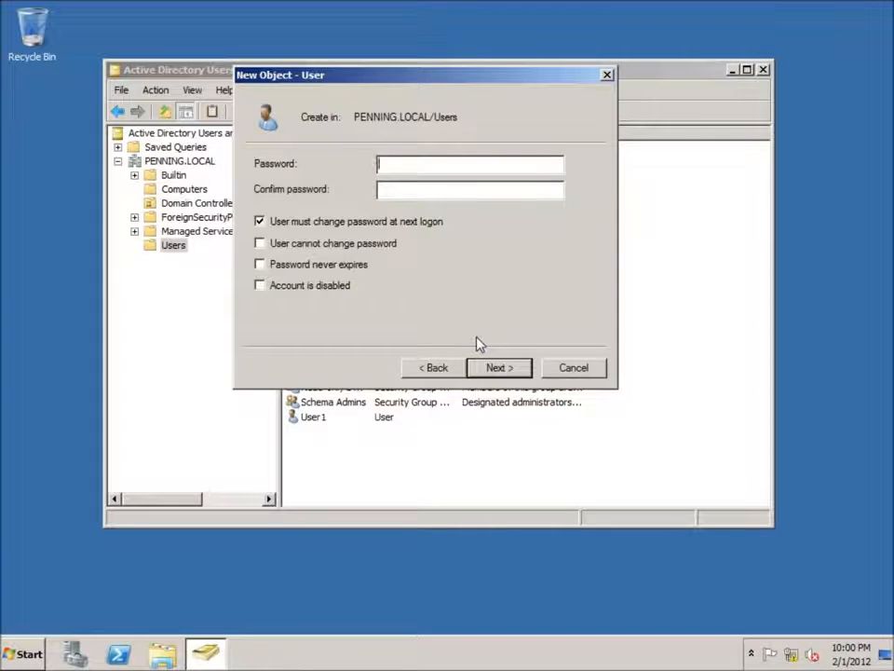
# Step: Enter and confirm the account password for User2, turn off the required password change at next logon, and finish creating the user
pyautogui.write('••')
pyautogui.press('Tab')
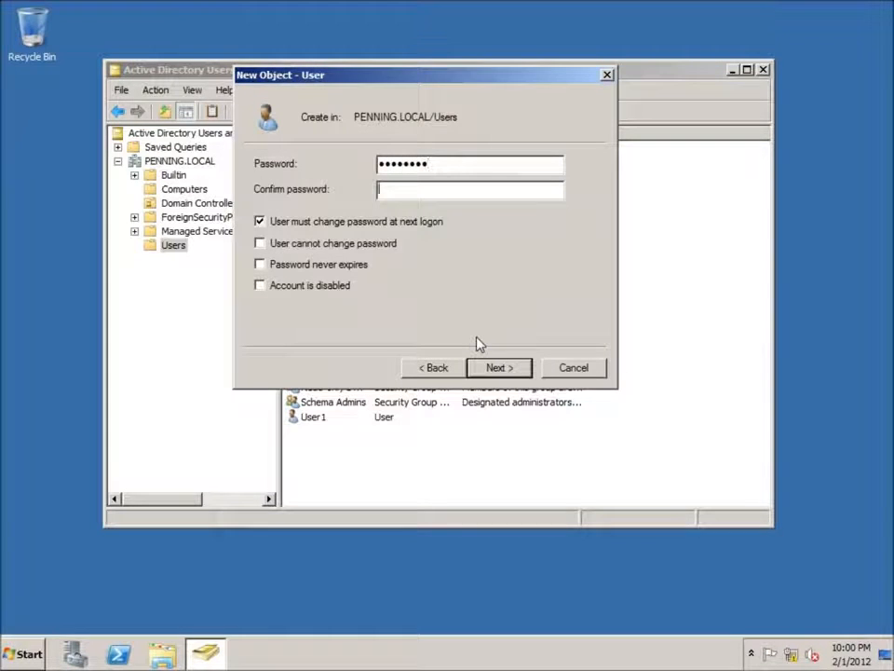
pyautogui.write('••••••••')
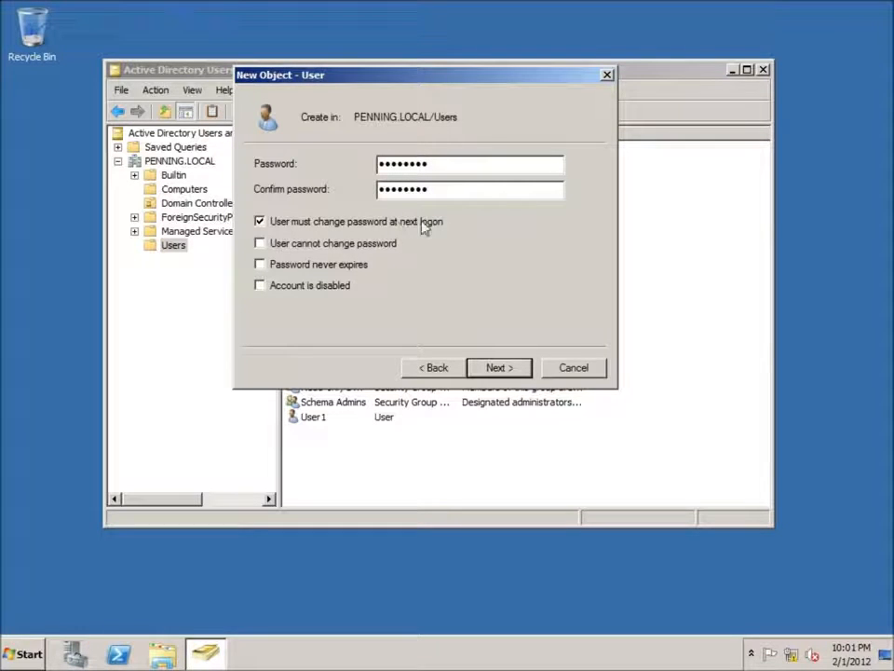
pyautogui.click(259, 221)
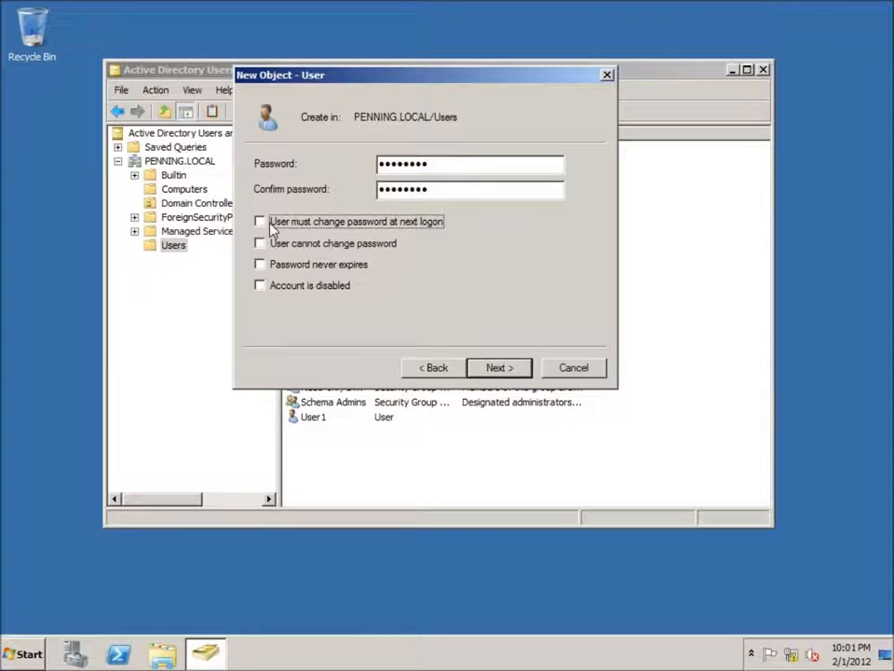
pyautogui.click(499, 367)
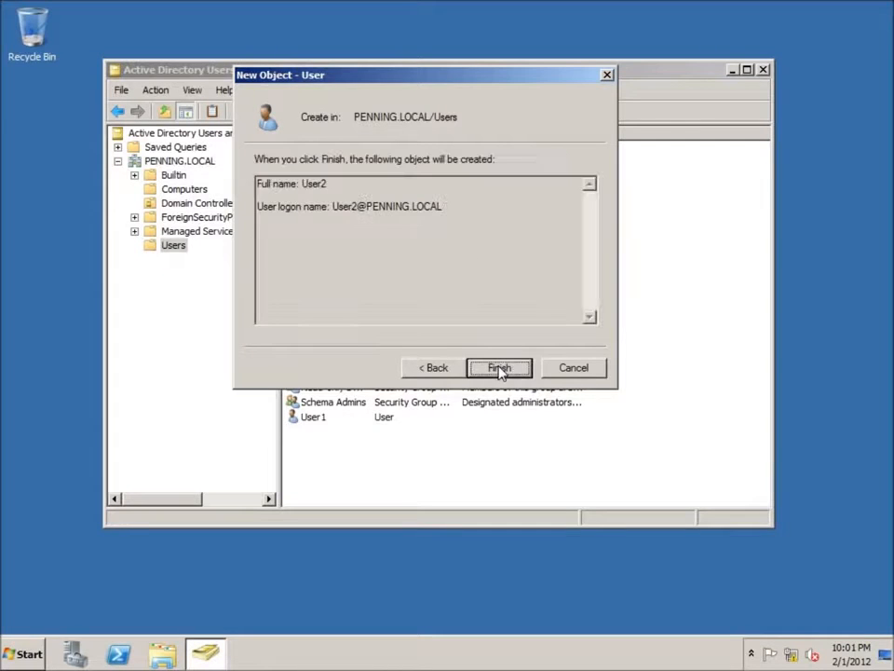
pyautogui.click(500, 369)
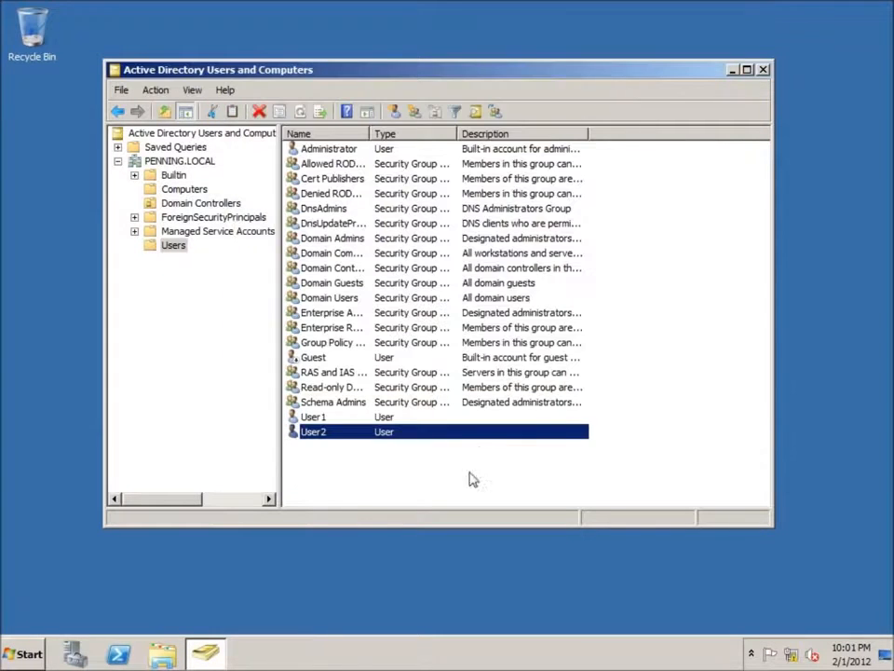
# Step: Check the group memberships of the User2 account in its properties, then close them without changes
pyautogui.doubleClick(313, 436)
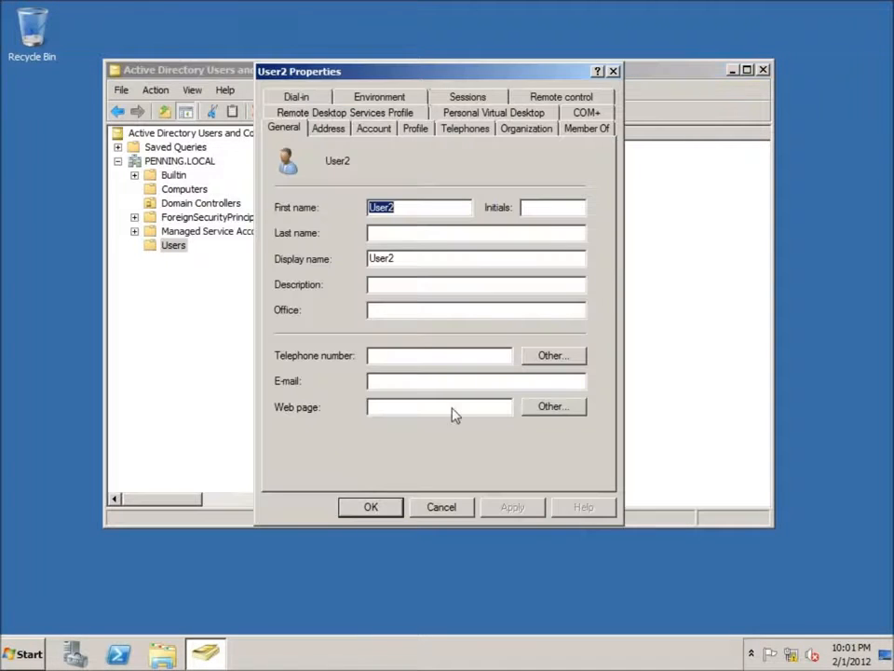
pyautogui.click(587, 130)
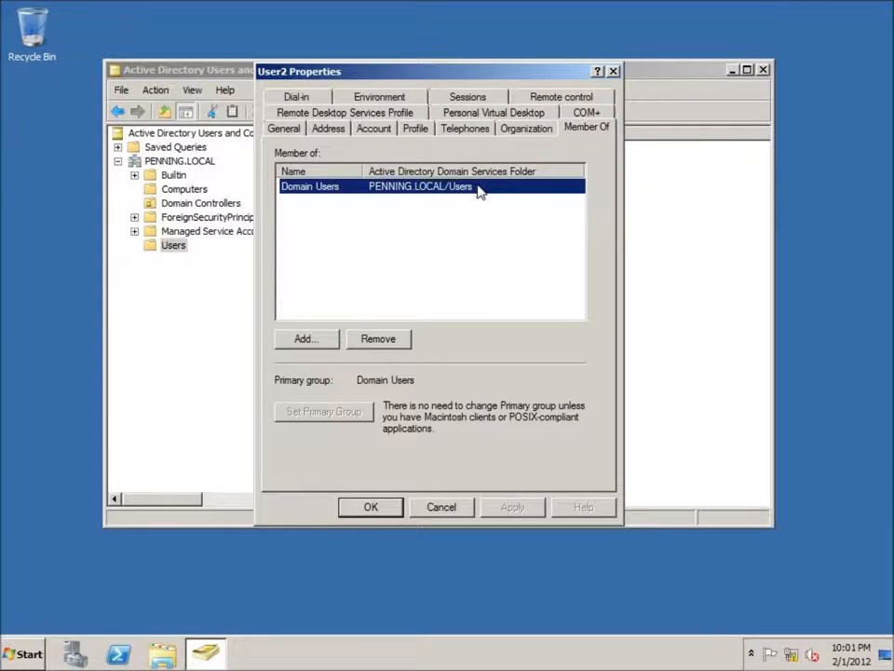
pyautogui.click(614, 71)
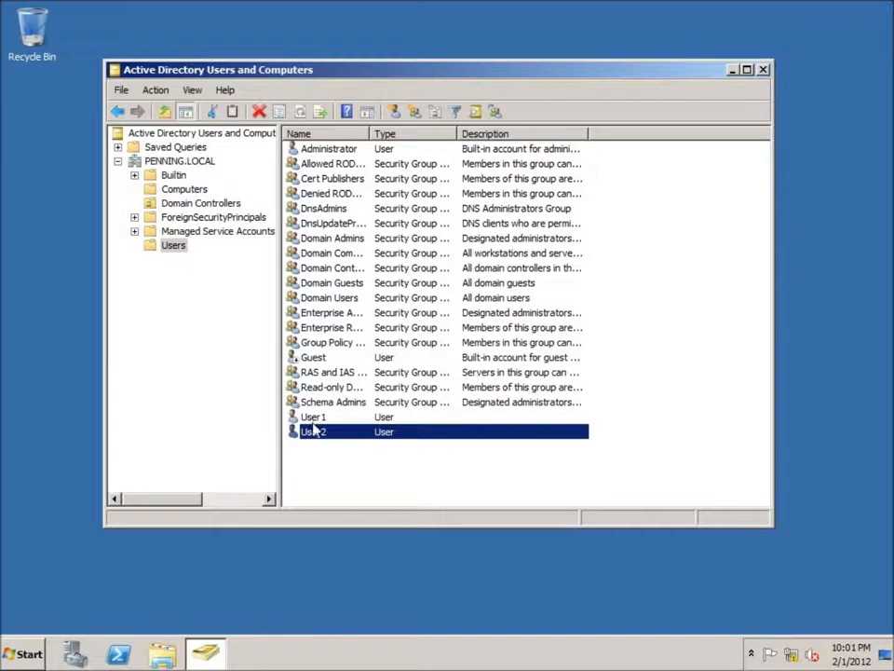
pyautogui.click(313, 437)
pyautogui.click(380, 451)
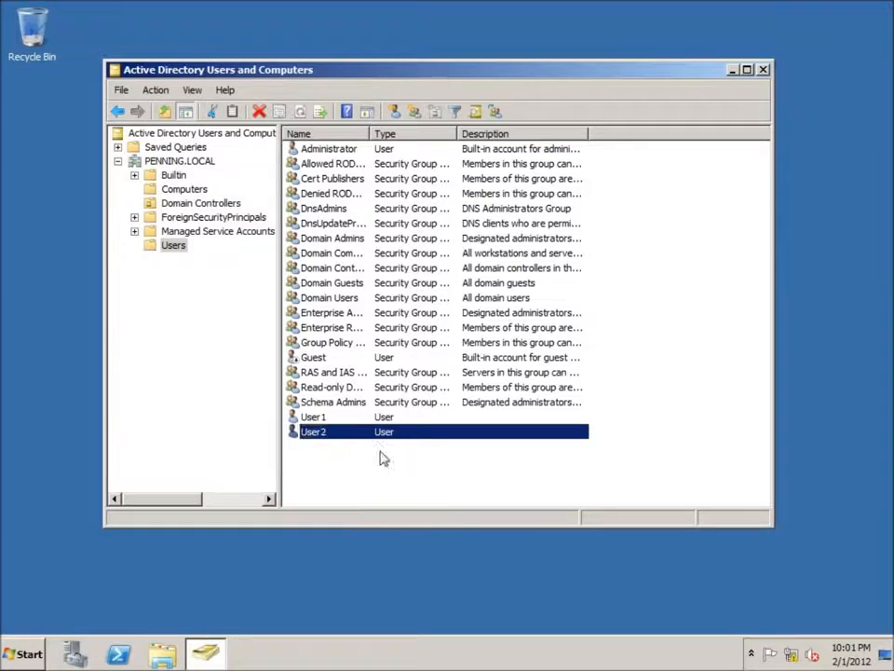
pyautogui.click(310, 479)
pyautogui.click(314, 422)
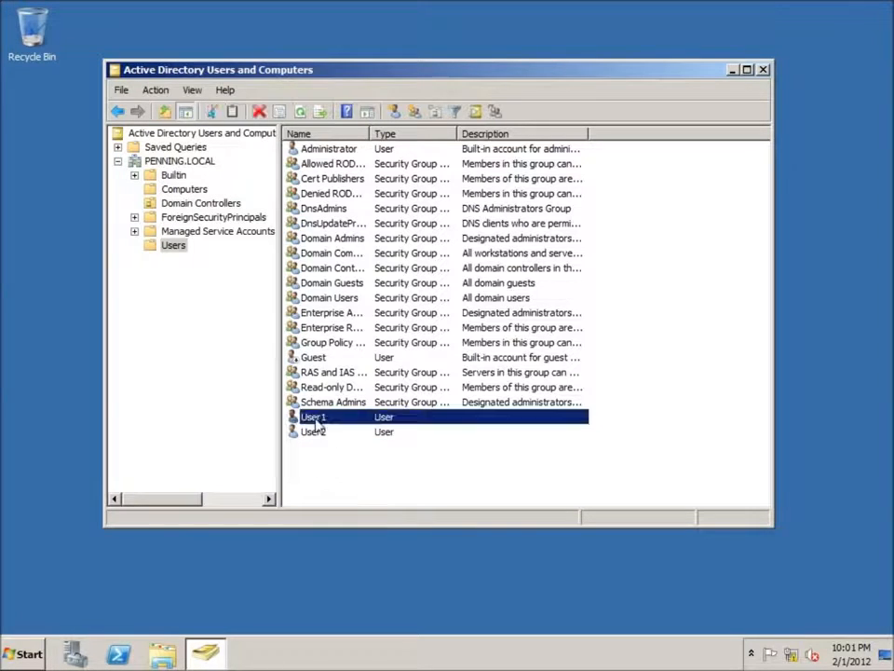